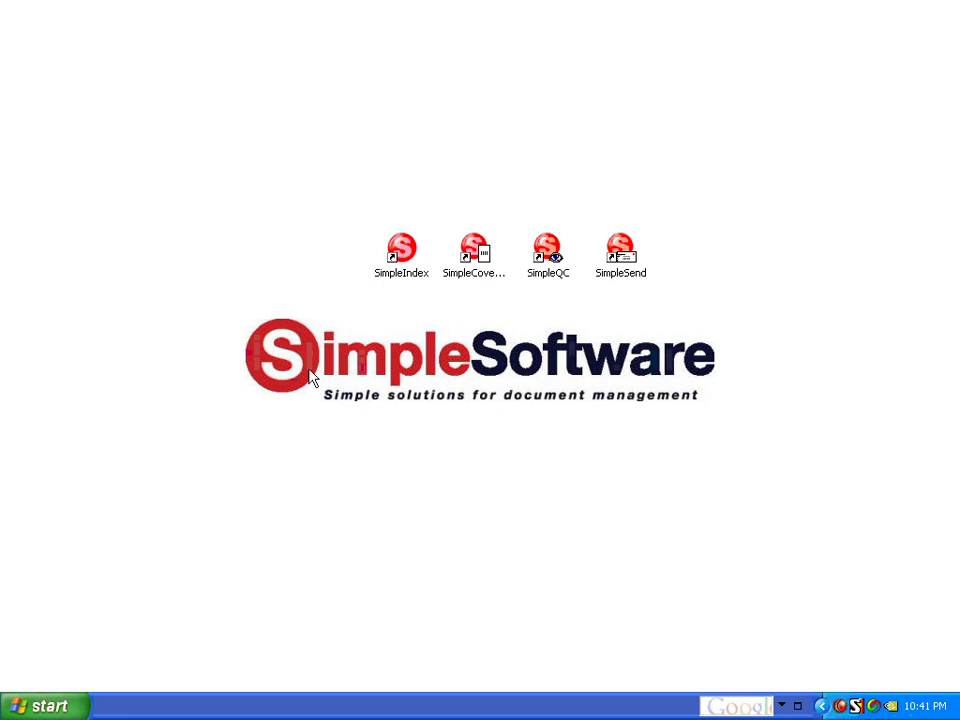
Step: Launch SimpleIndex from its desktop icon
double_click(402, 262)
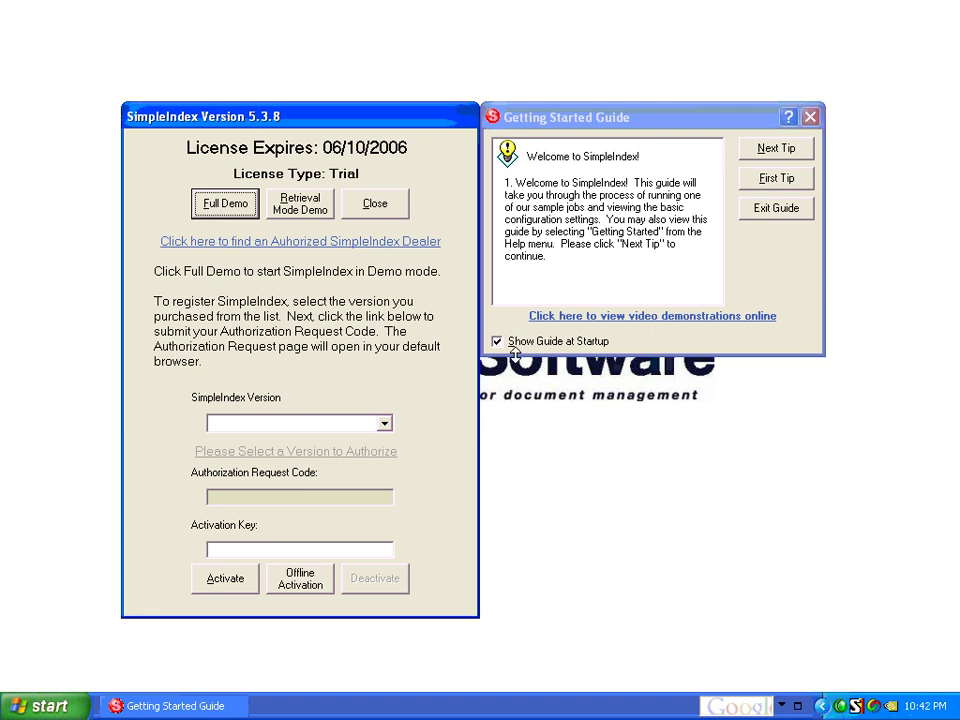
Step: Exit the guide, start Full Demo, and open Invoice Processing's 'Read Invoices with Zone OCR.sic'
click(778, 210)
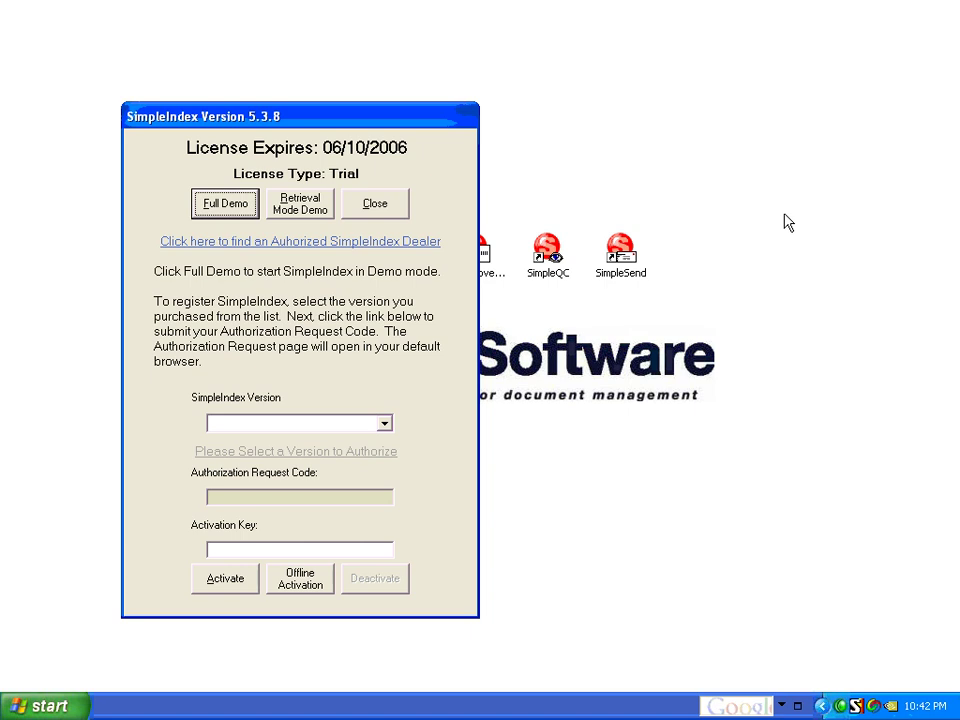
click(238, 206)
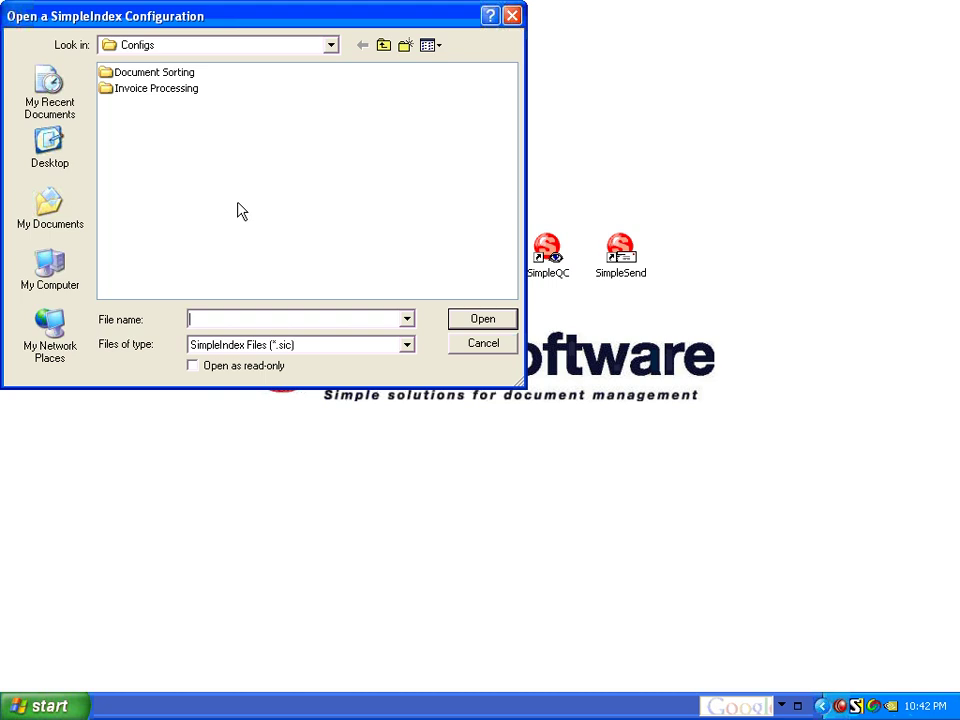
double_click(178, 96)
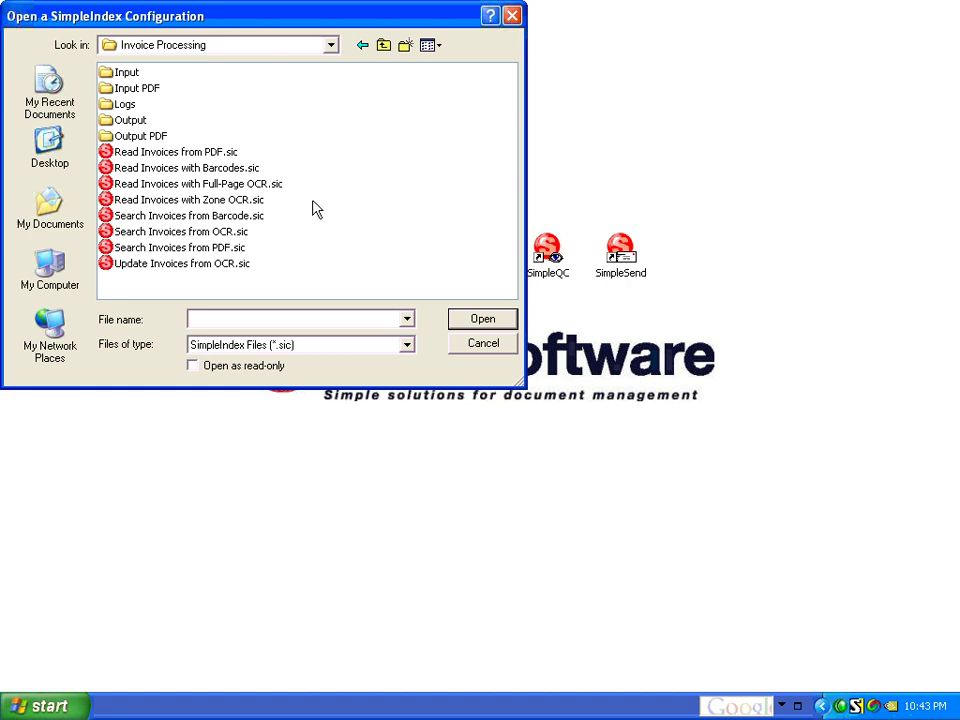
click(255, 201)
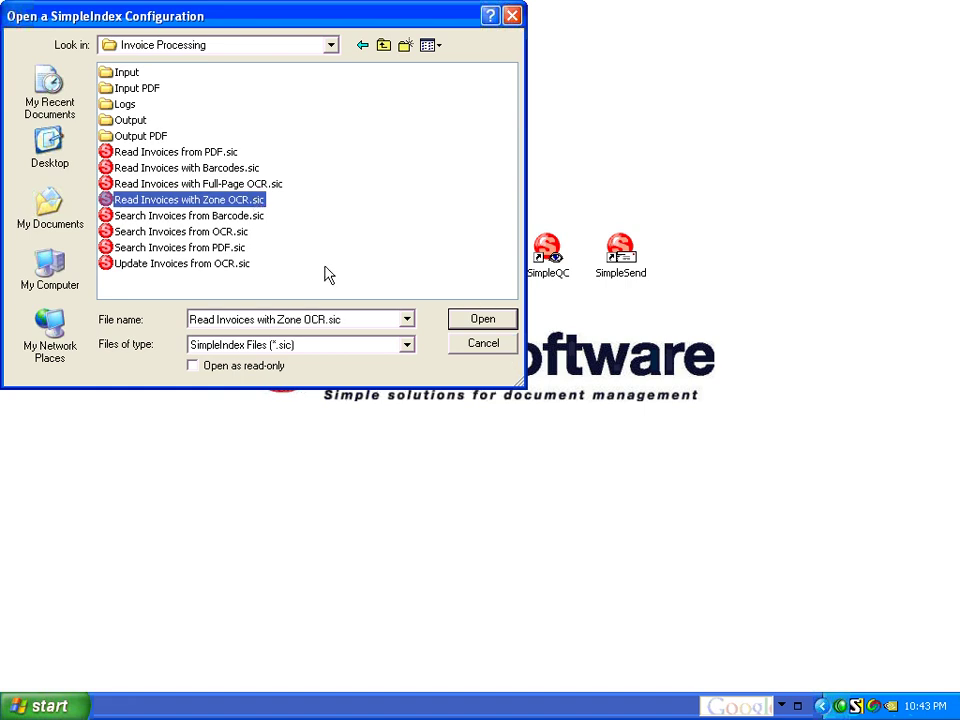
click(463, 324)
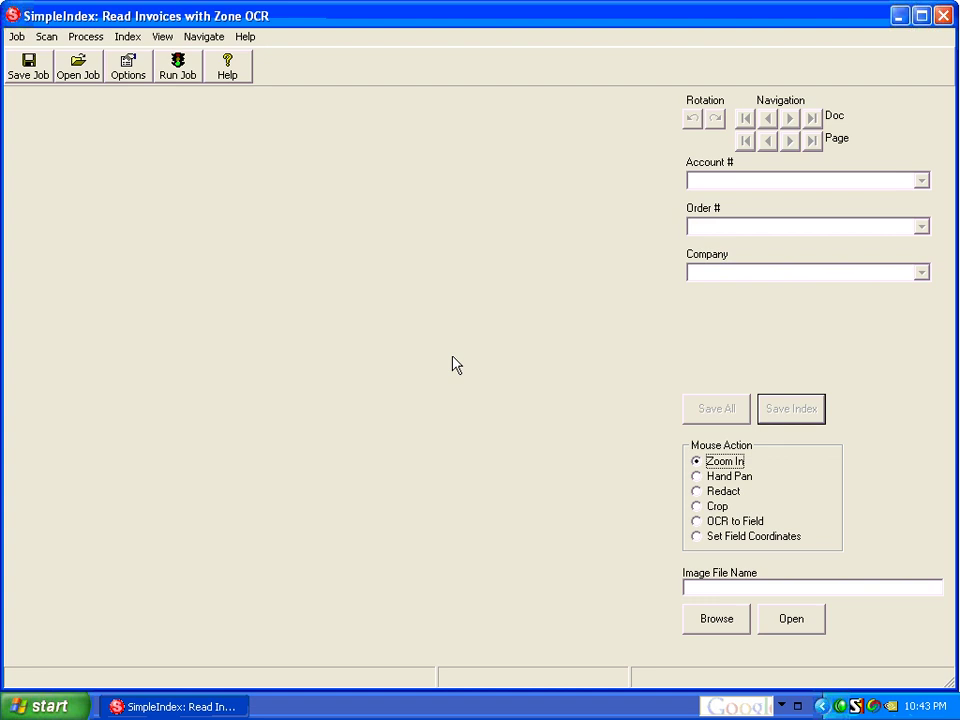
Step: Run the job so the 12-invoice batch imports and invoice 1 loads with OCR-filled fields
click(176, 68)
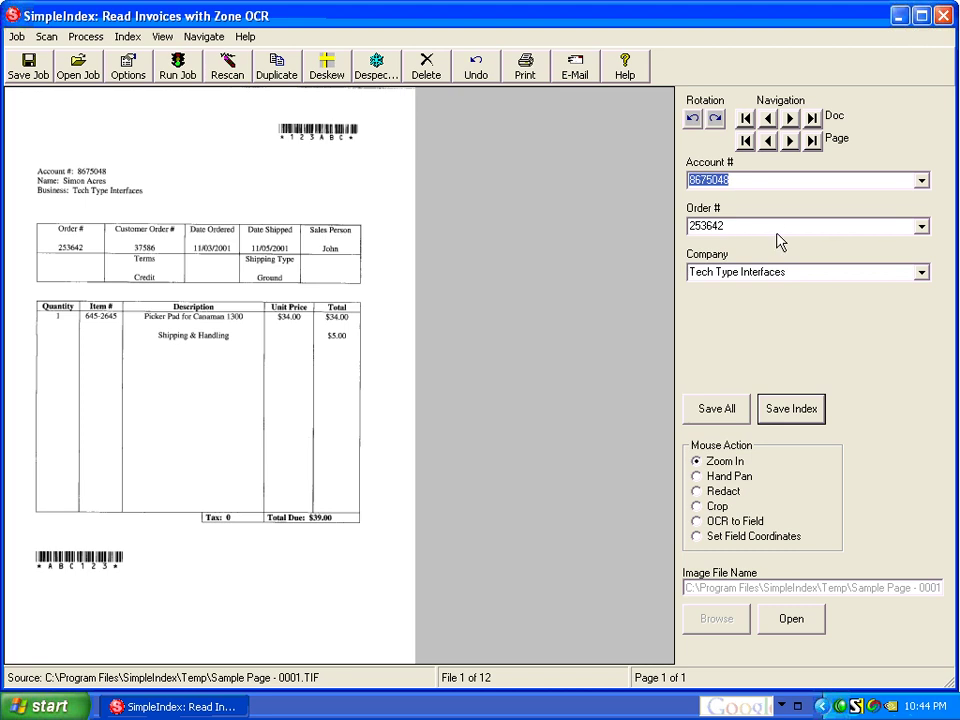
click(922, 276)
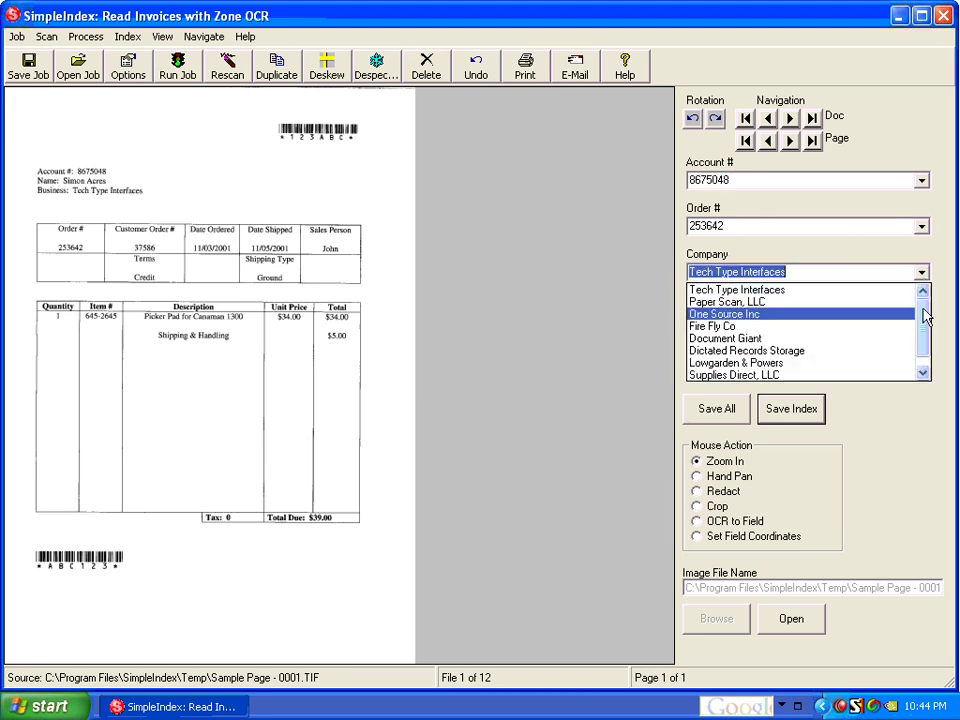
scroll(924, 352, down, 1)
scroll(925, 318, up, 1)
click(737, 289)
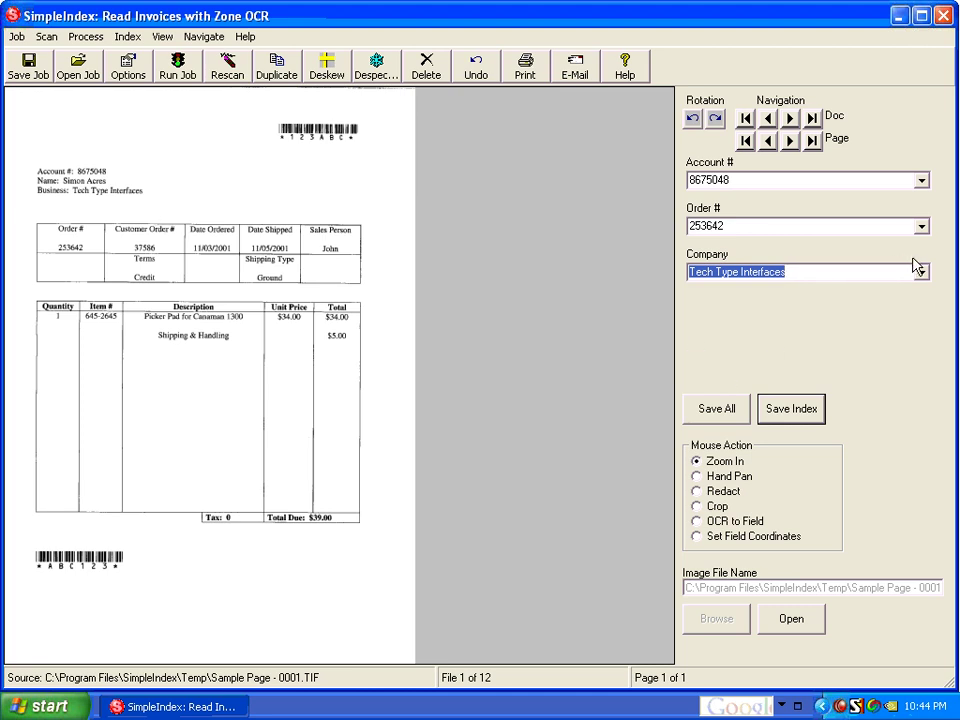
click(805, 179)
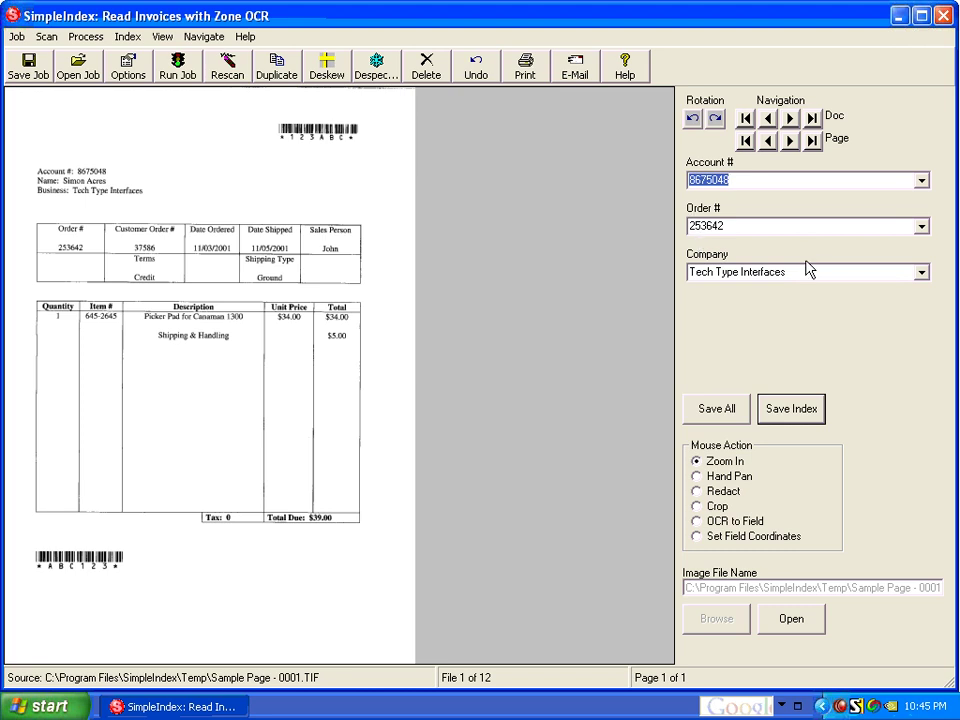
Step: Save the index values of the first two invoices and page forward to invoice 7
click(788, 420)
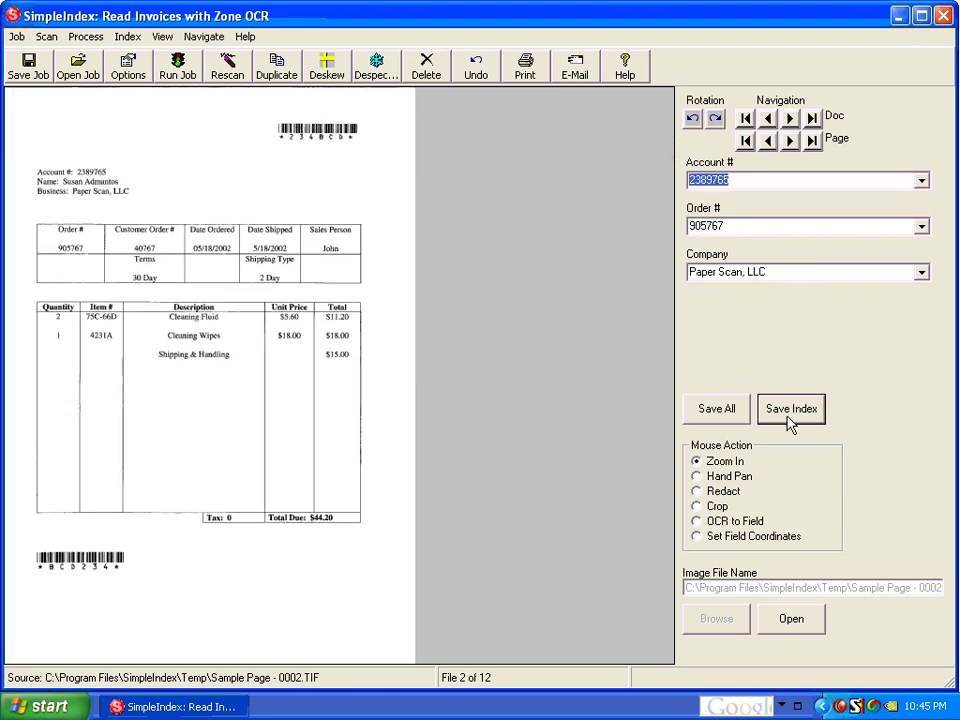
click(788, 420)
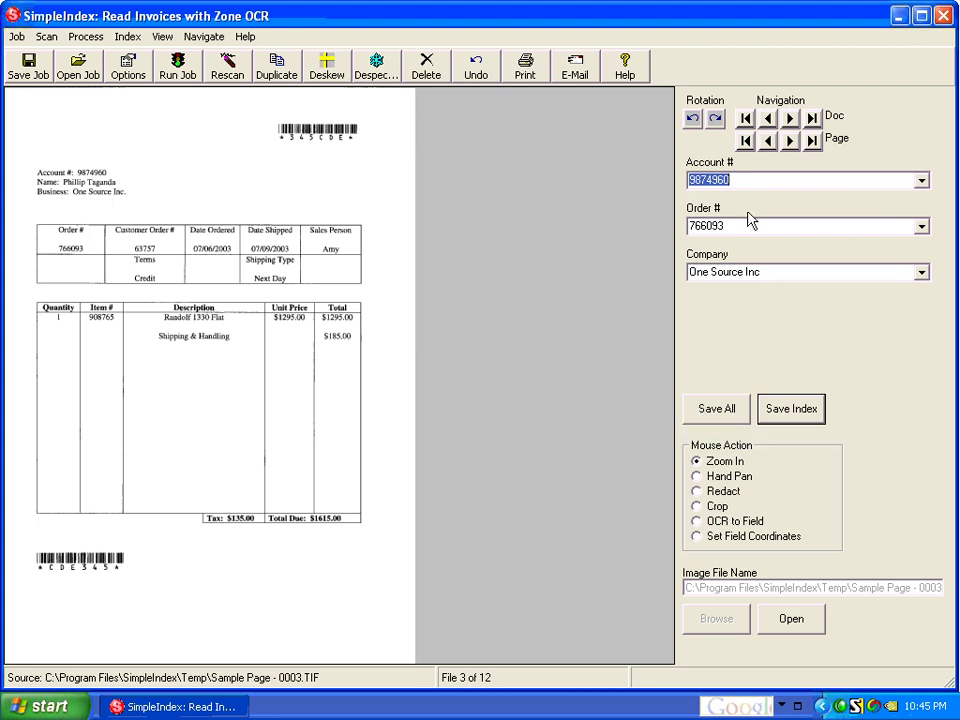
click(790, 141)
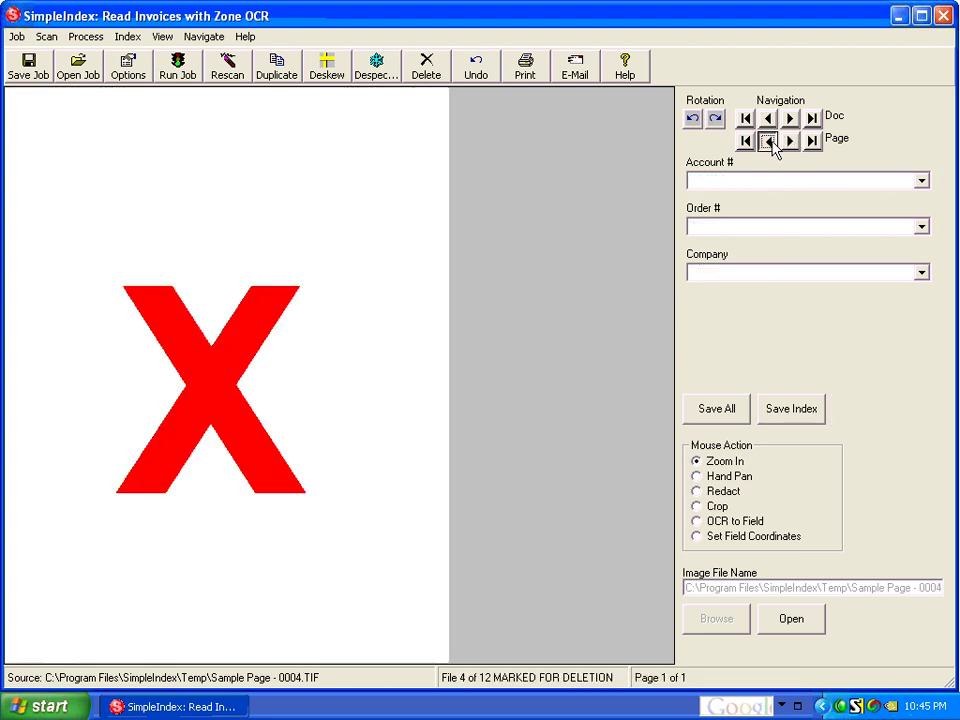
click(768, 141)
click(790, 141)
click(790, 141)
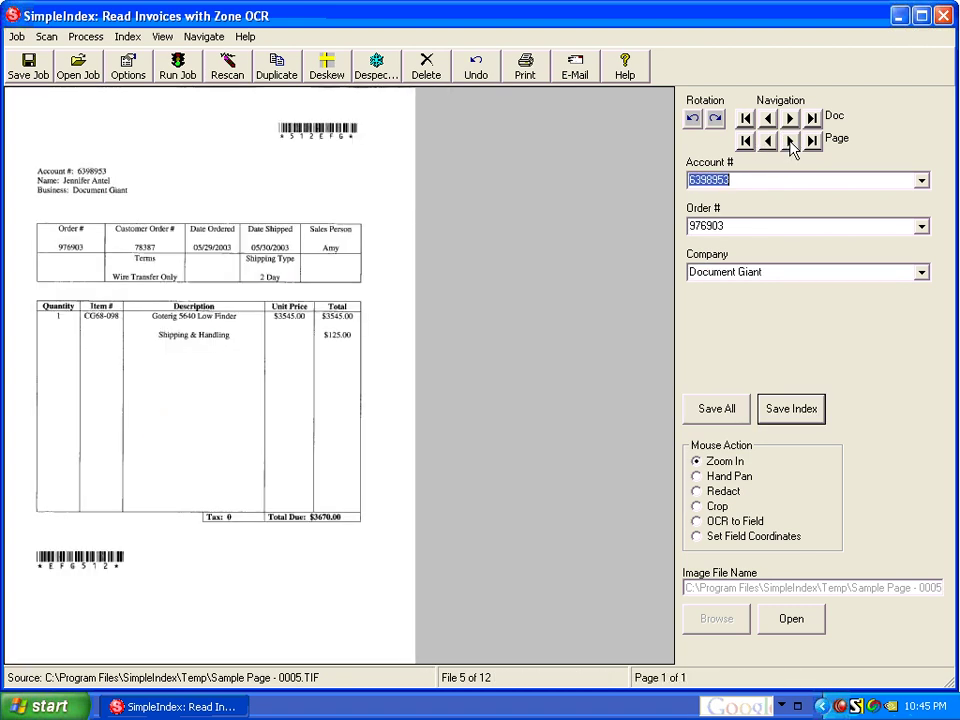
click(790, 141)
click(790, 141)
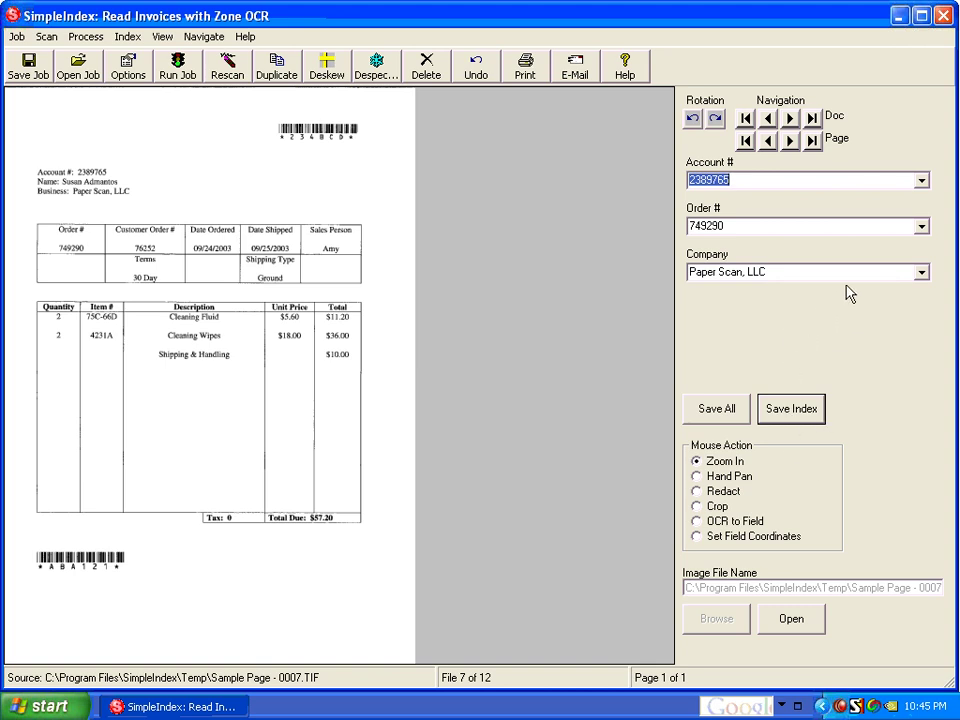
Step: Paste a replacement account number on invoice 7, then return to file 7's index values
text(4253452)
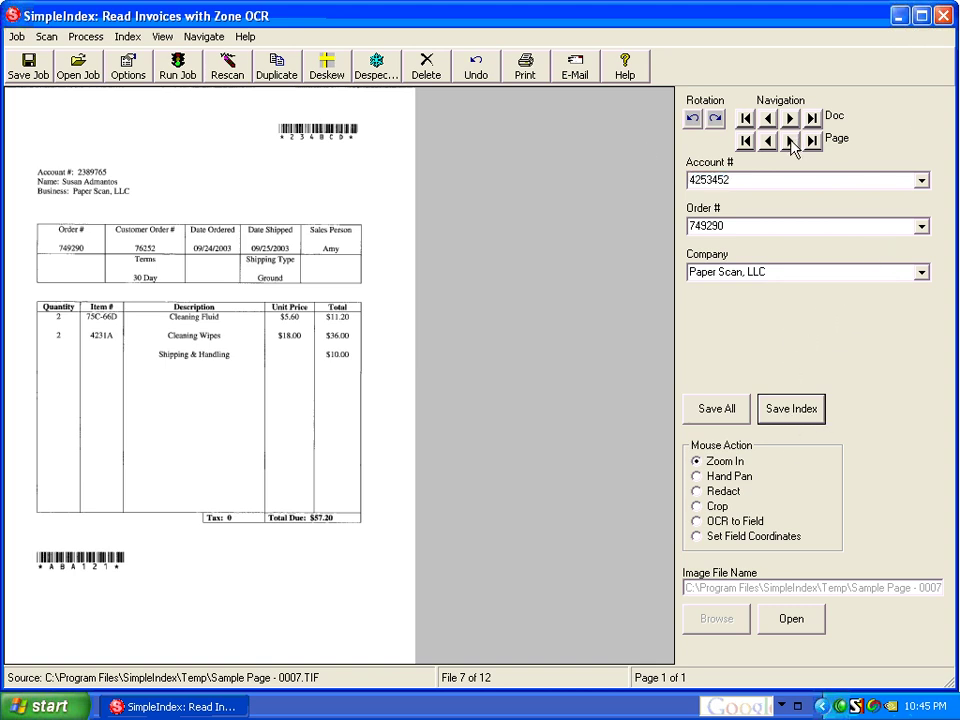
click(790, 141)
click(772, 142)
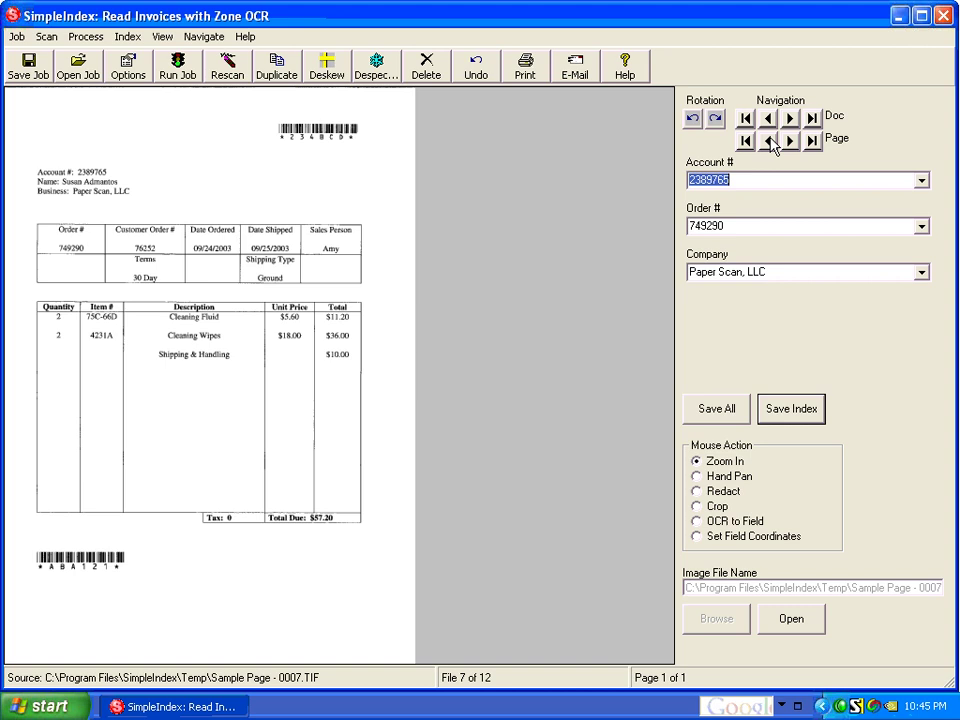
click(752, 181)
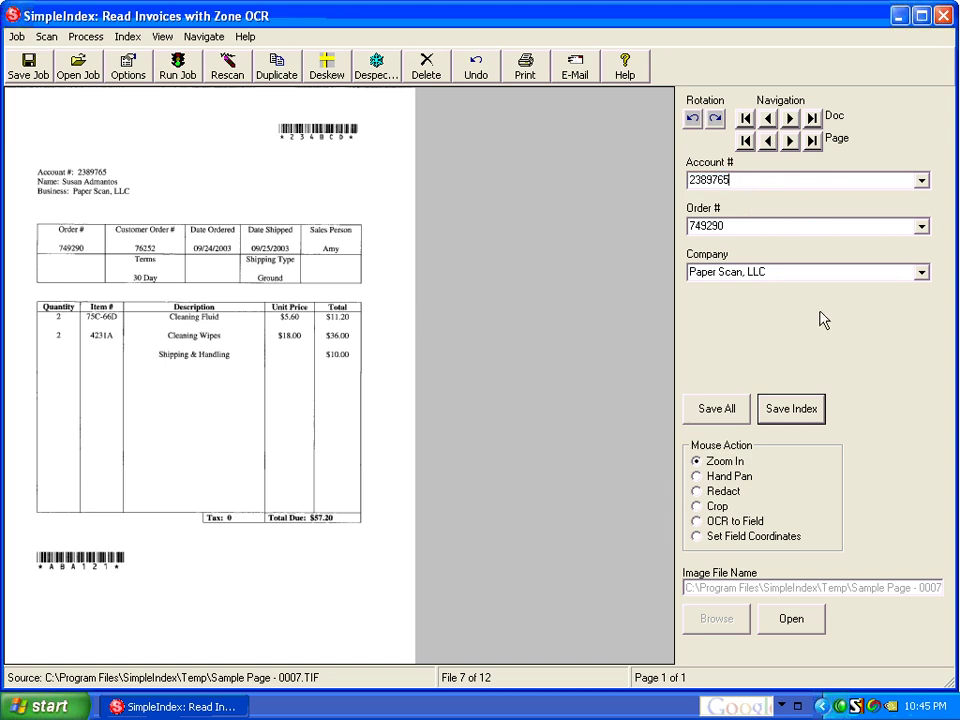
Step: Replace invoice 7's Account # with the new account number, save, verify it, and save again
double_click(740, 178)
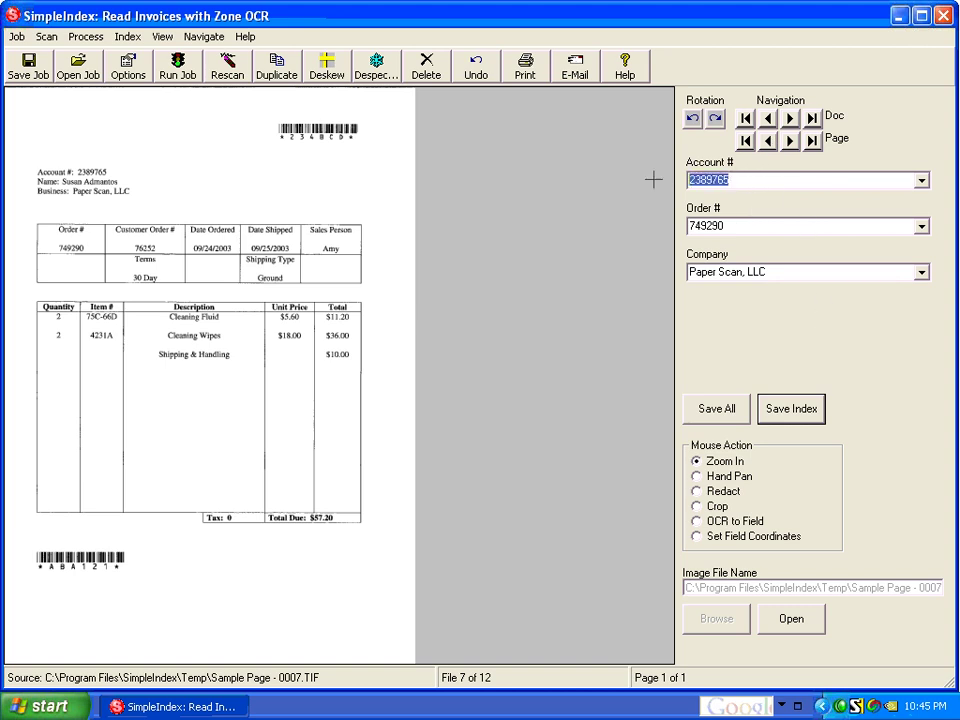
text(7777777)
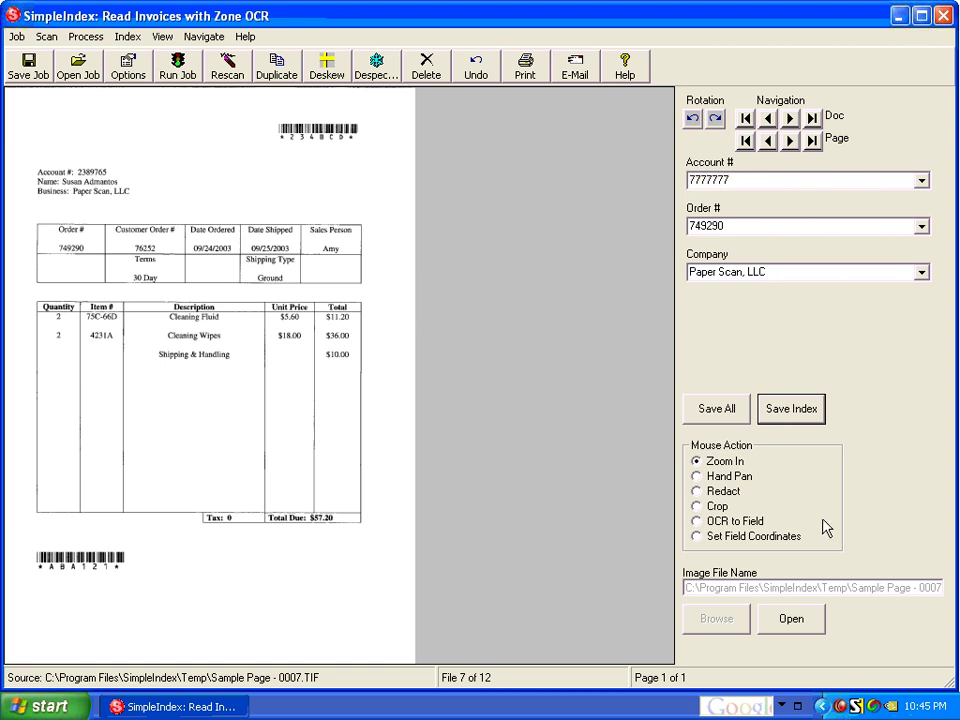
click(791, 402)
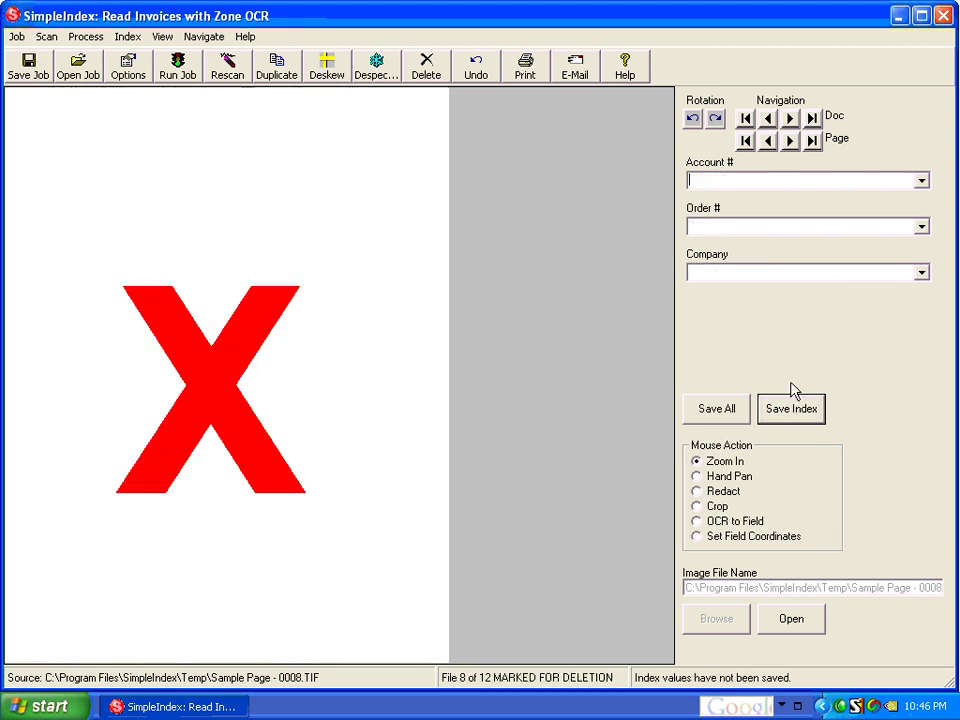
click(768, 141)
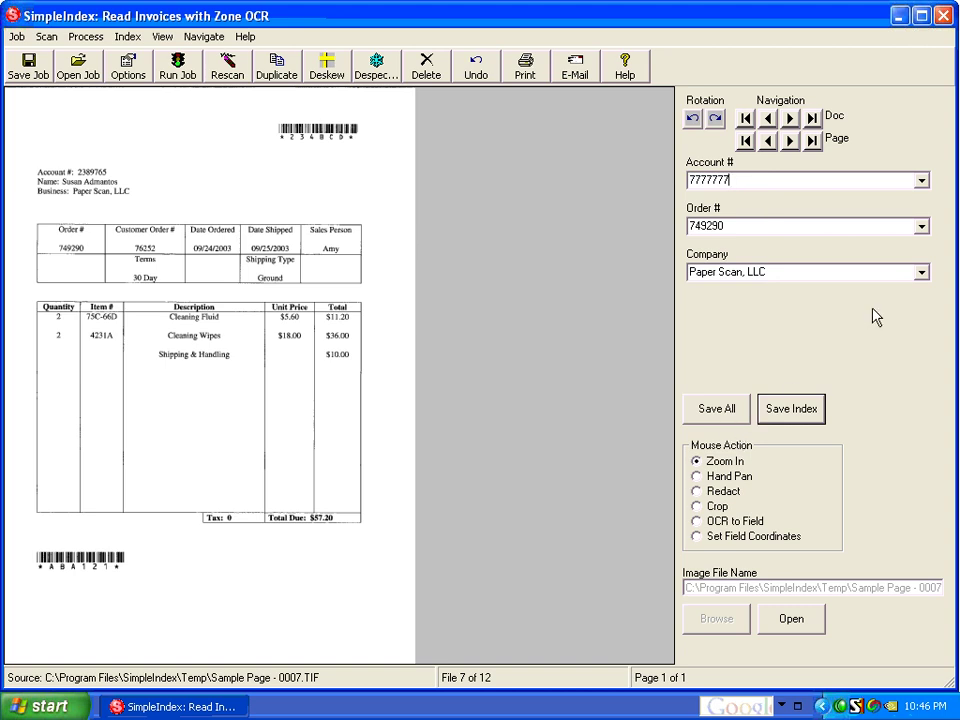
click(806, 412)
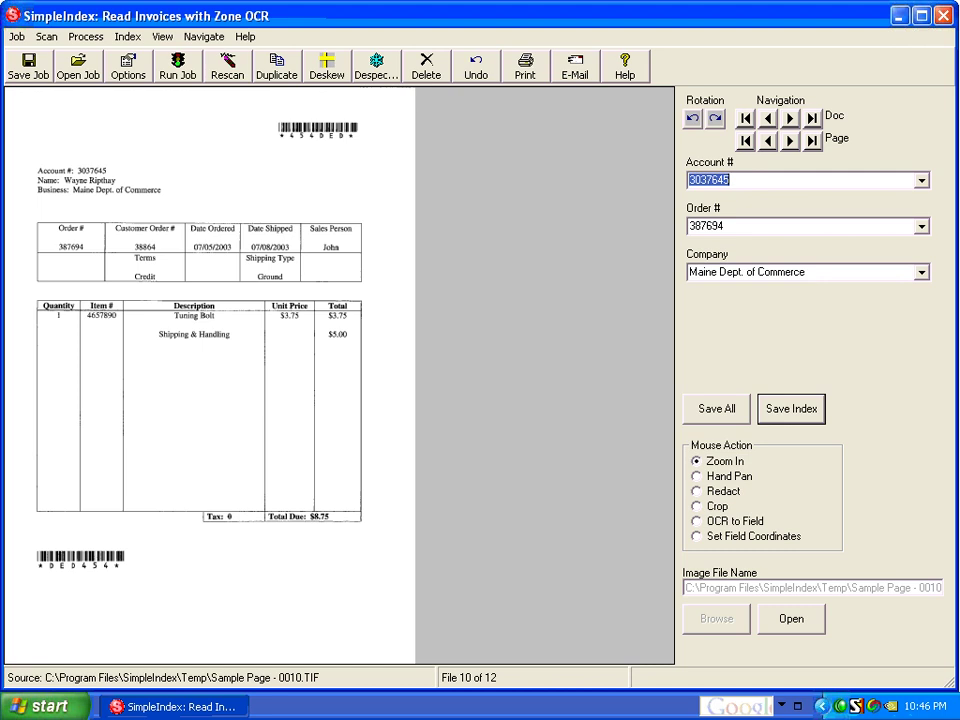
Step: Save invoice 10's index, then page back and forward through the batch to file 12
key(Tab)
key(Tab)
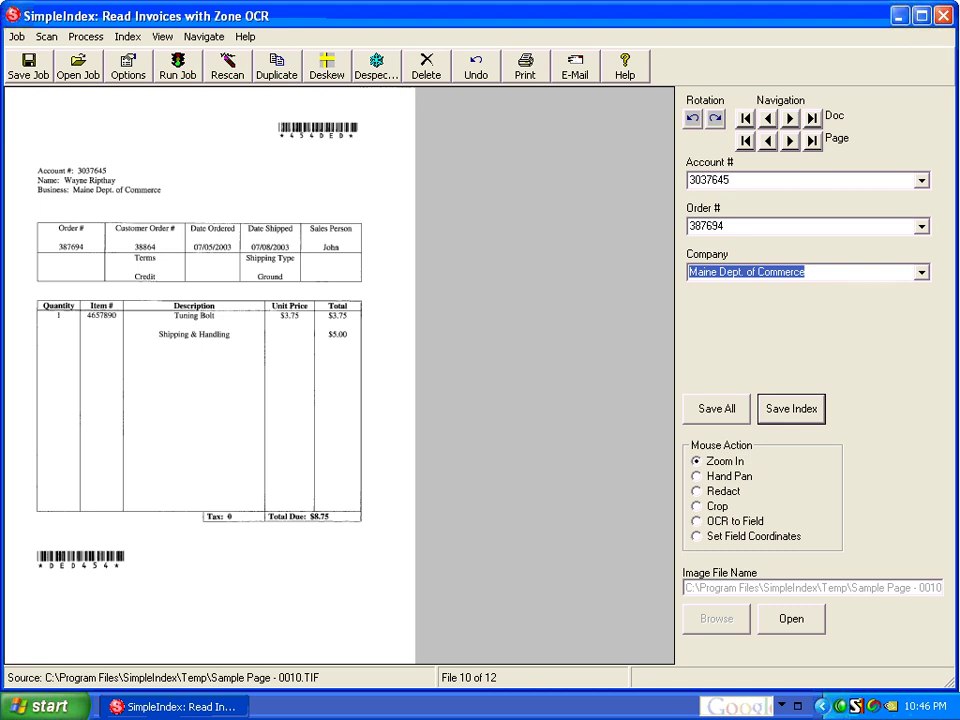
key(Return)
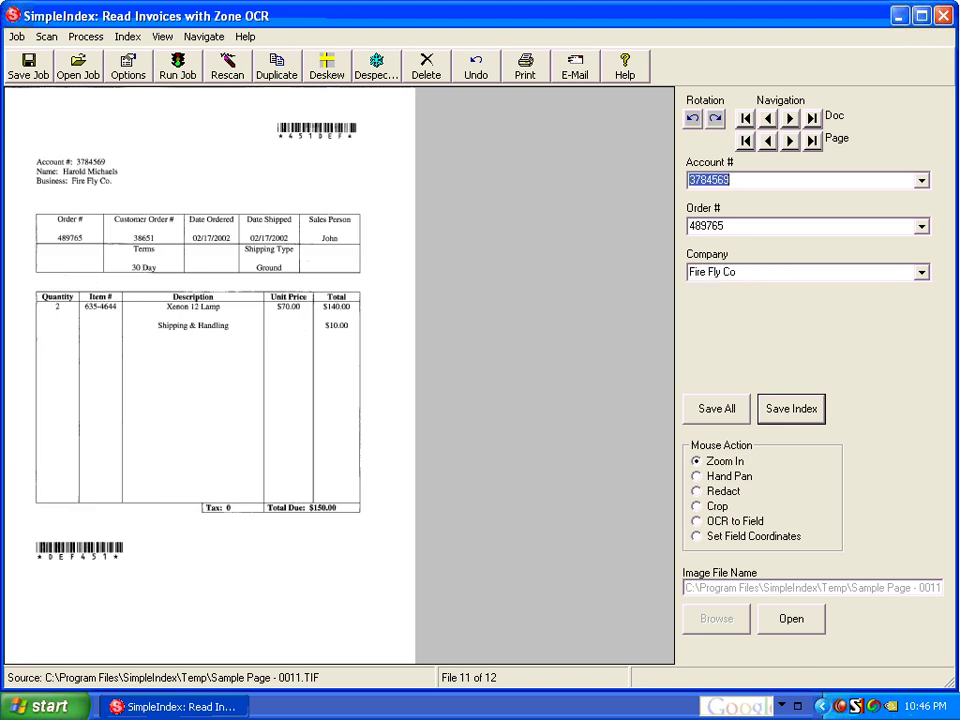
click(767, 141)
click(767, 141)
click(767, 141)
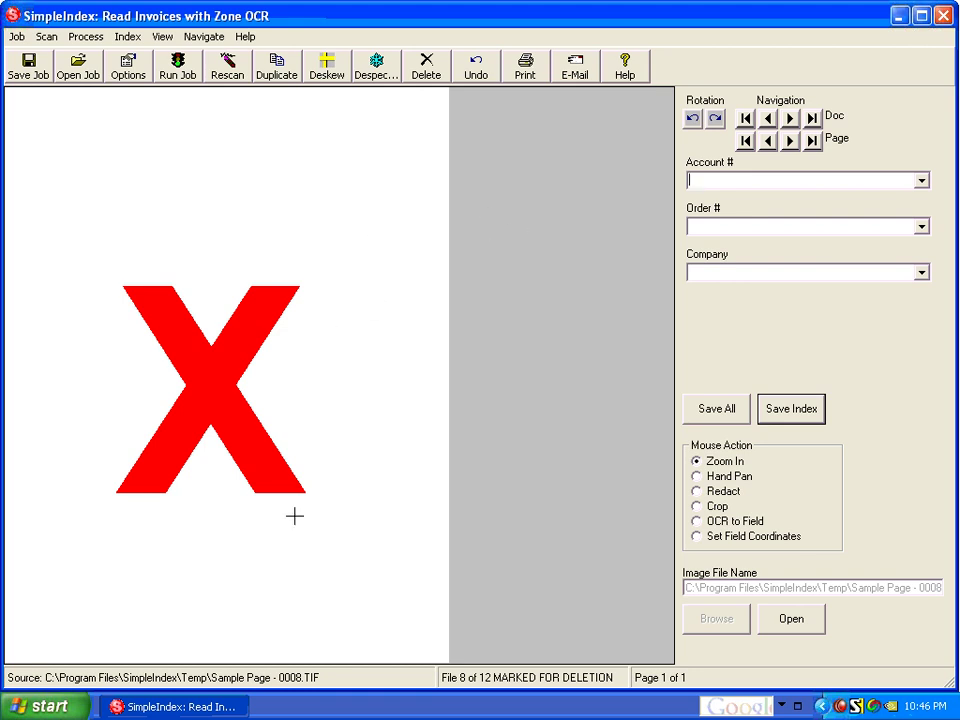
click(790, 141)
click(790, 141)
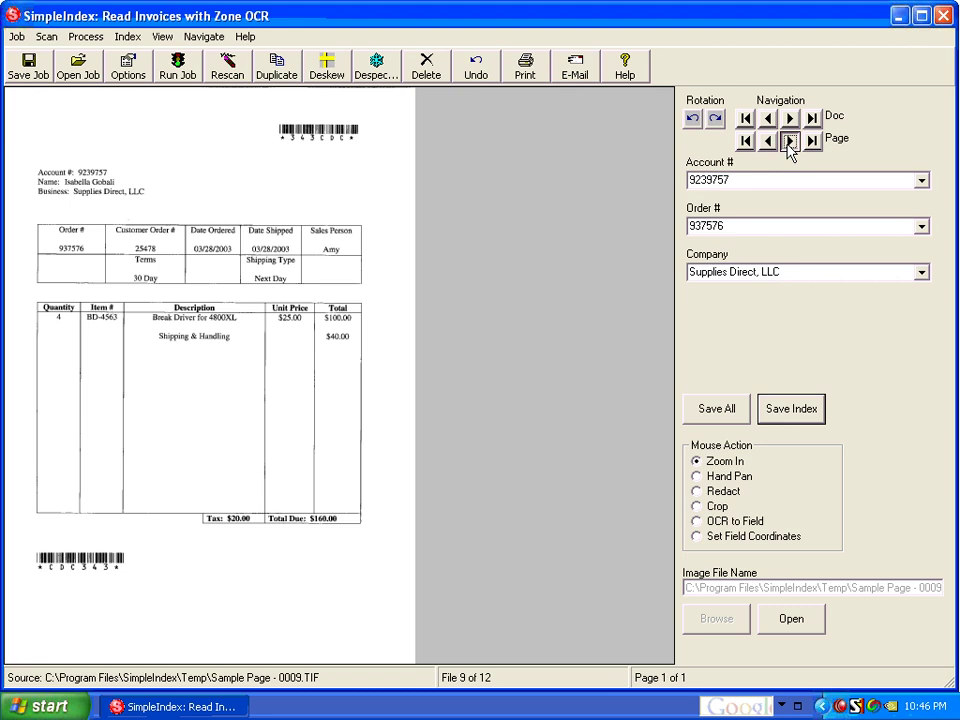
click(789, 143)
click(789, 143)
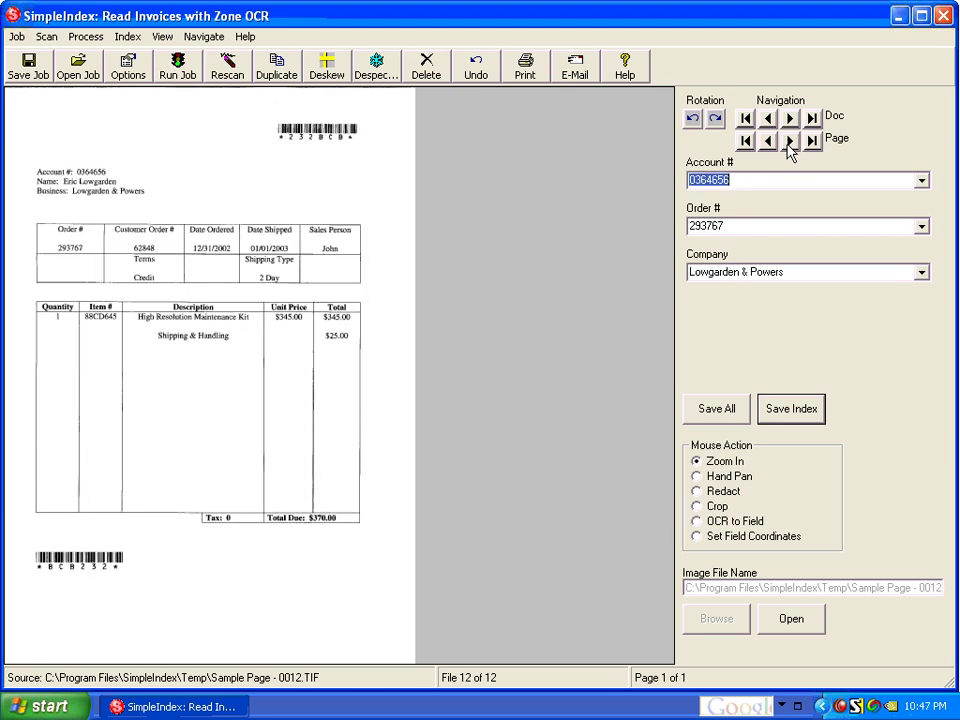
Step: Save invoice 12's index and confirm Yes to release and export the completed batch
click(798, 420)
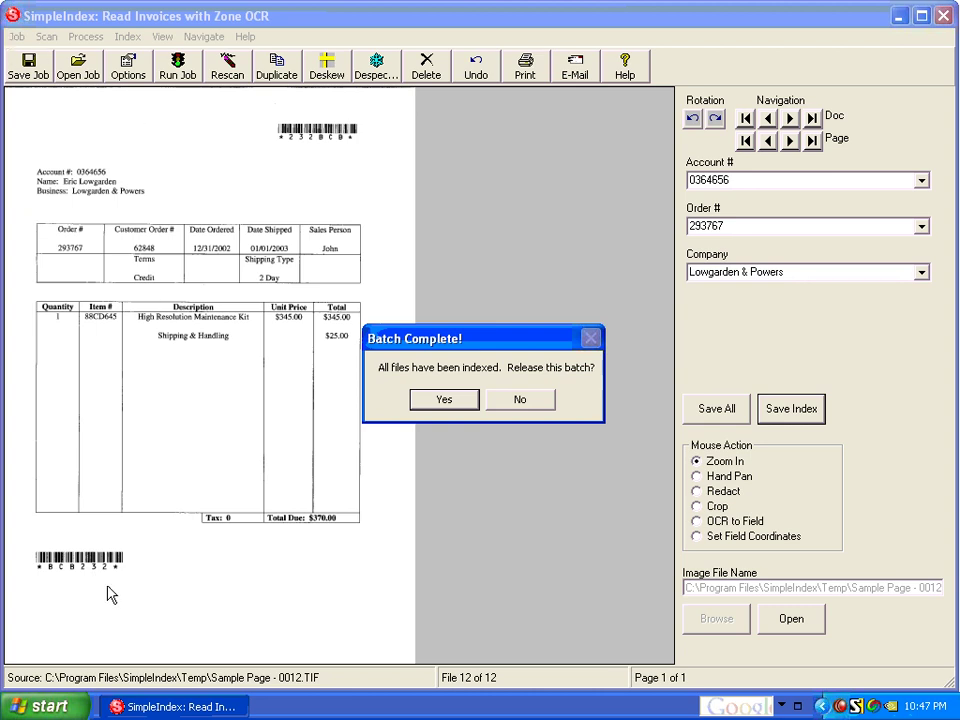
click(430, 405)
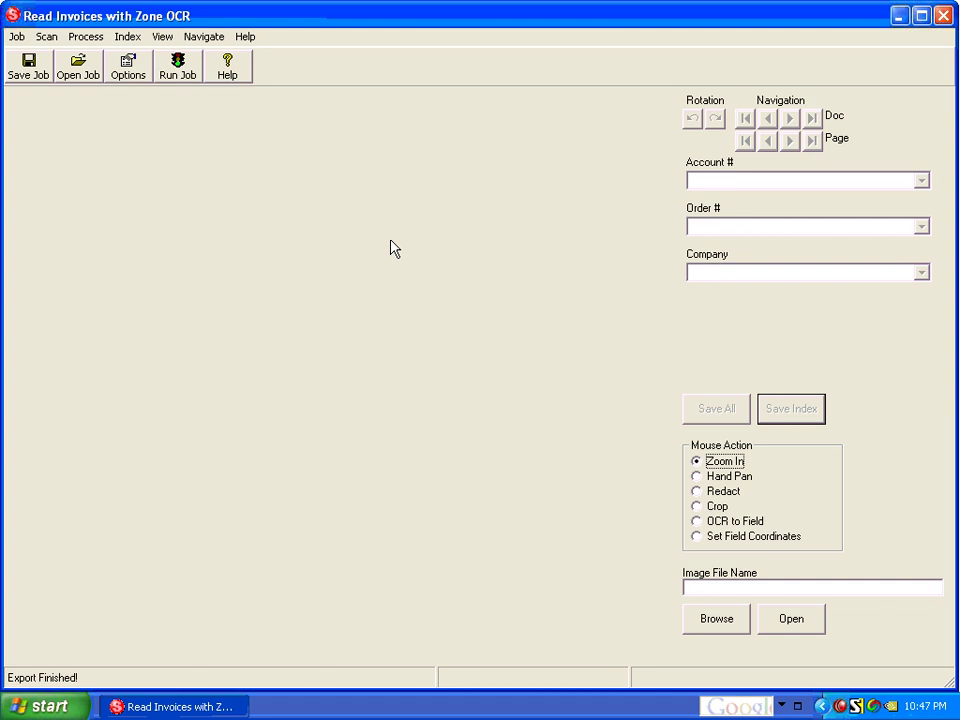
click(162, 38)
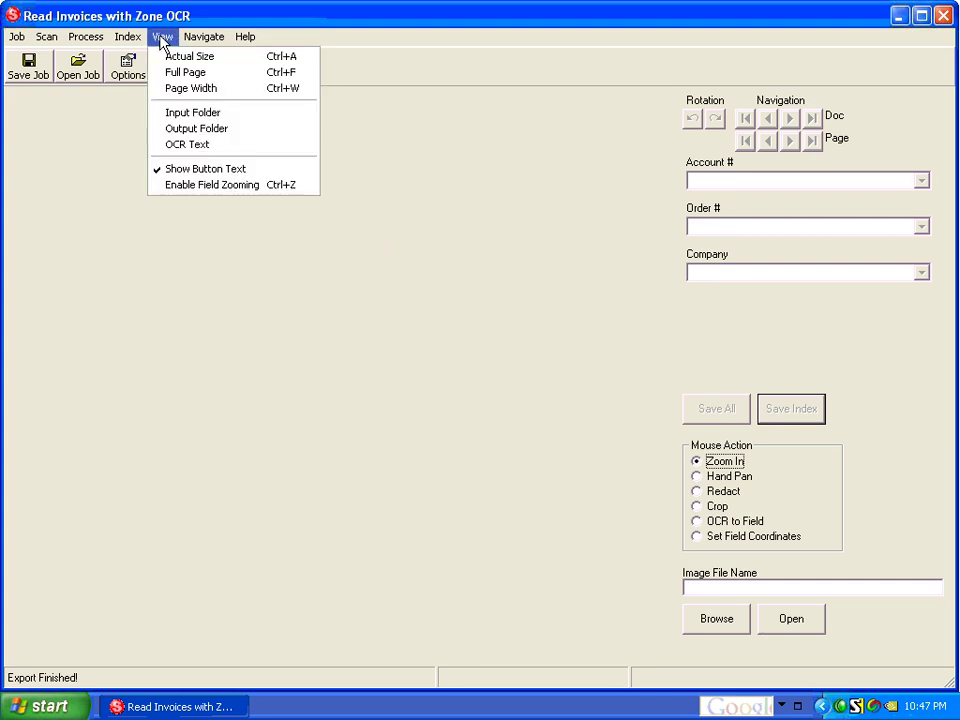
click(205, 129)
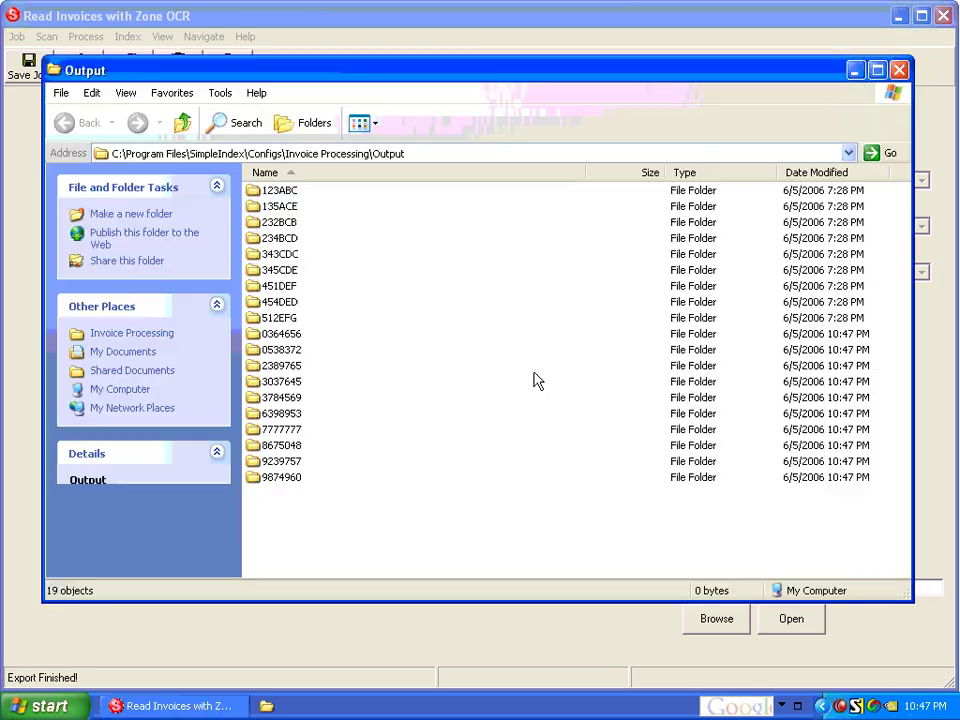
double_click(275, 398)
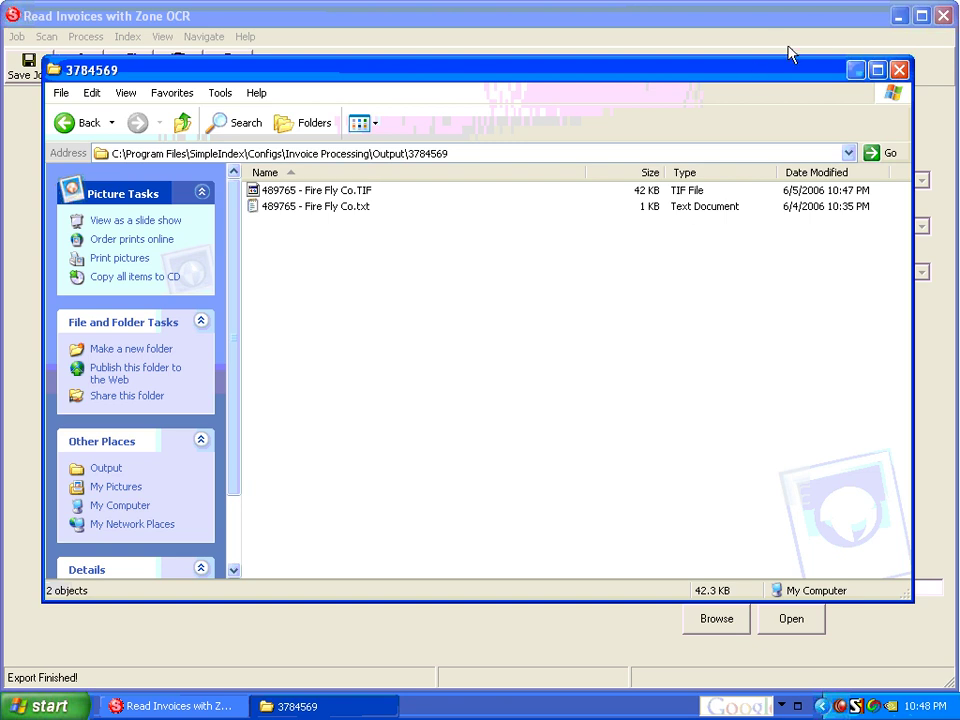
click(899, 70)
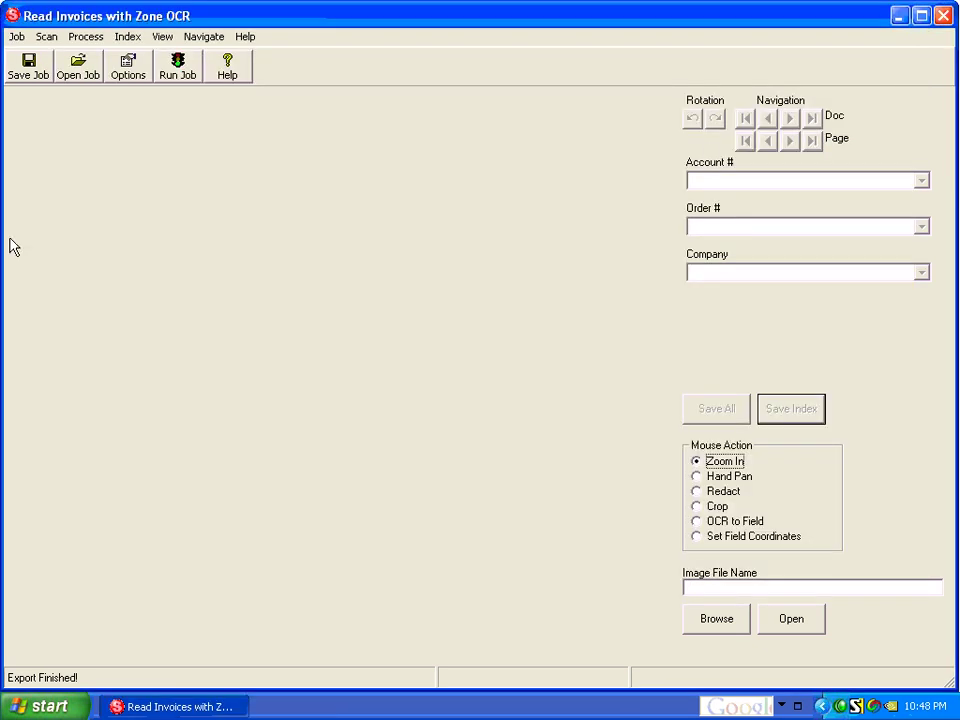